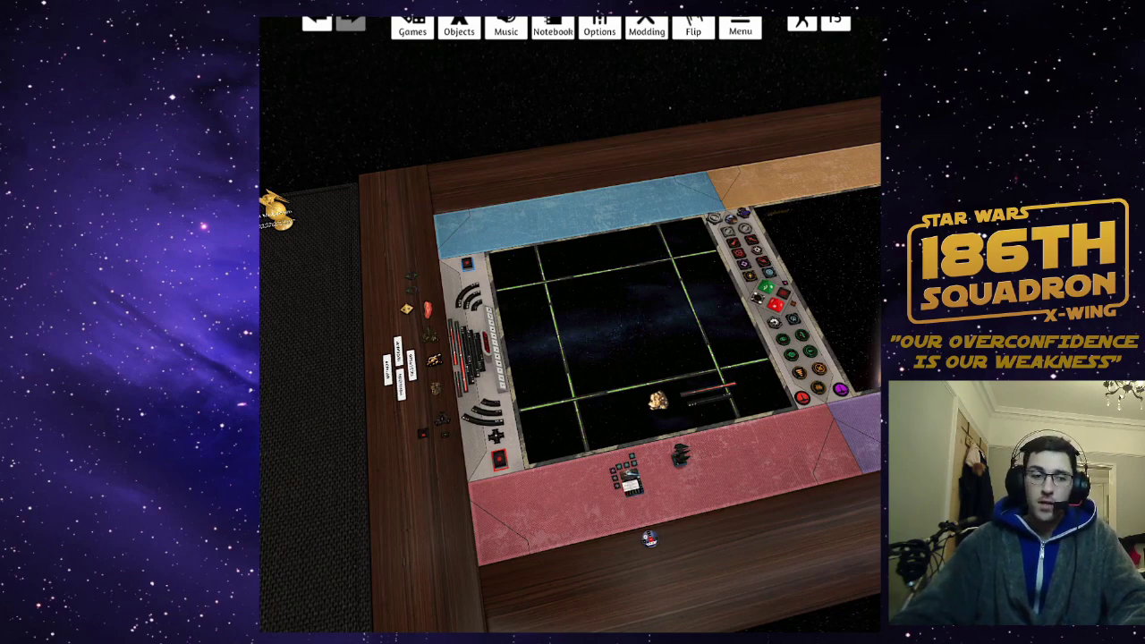
Step: In top-down view, move the asteroid near the right grid line and lay the range ruler right of it
key(shift+1)
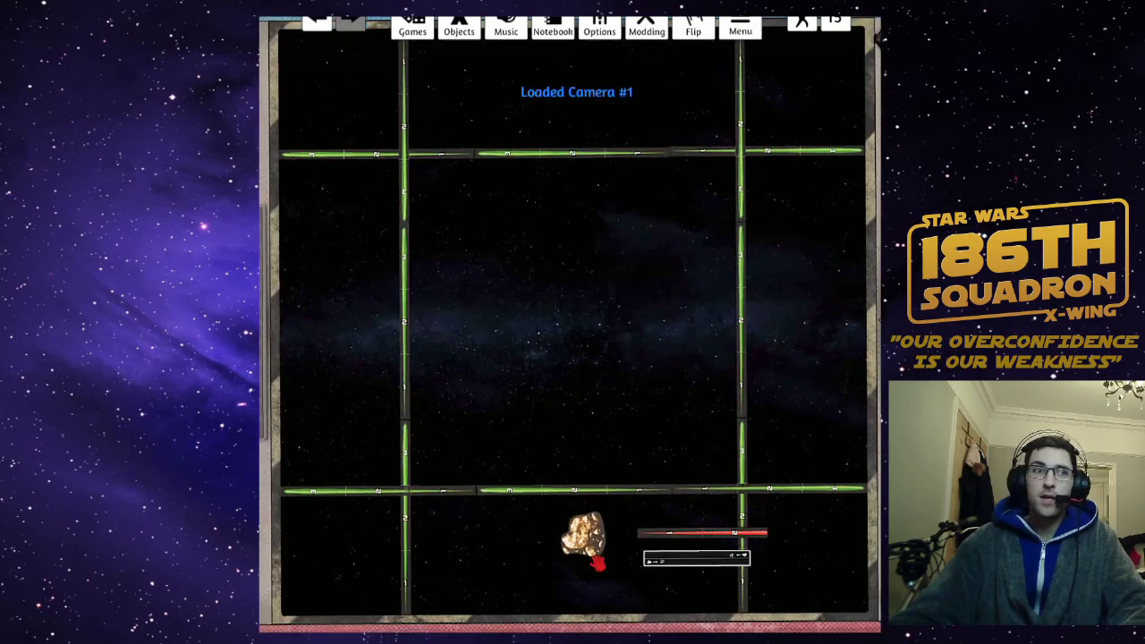
drag(703, 331, 720, 335)
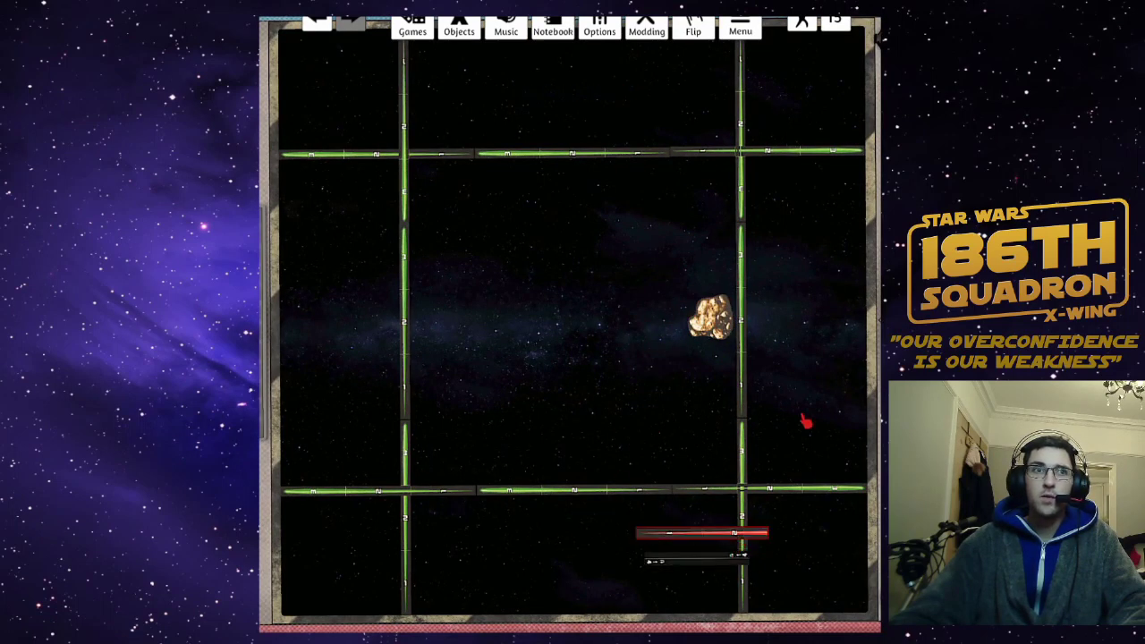
drag(702, 533, 830, 355)
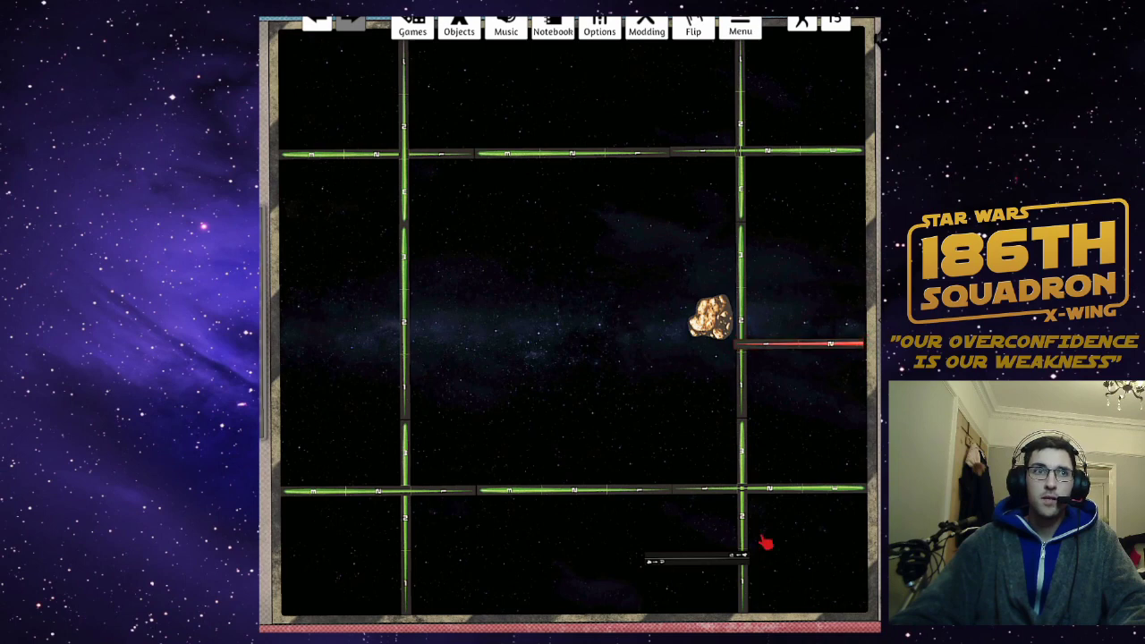
drag(733, 528, 808, 380)
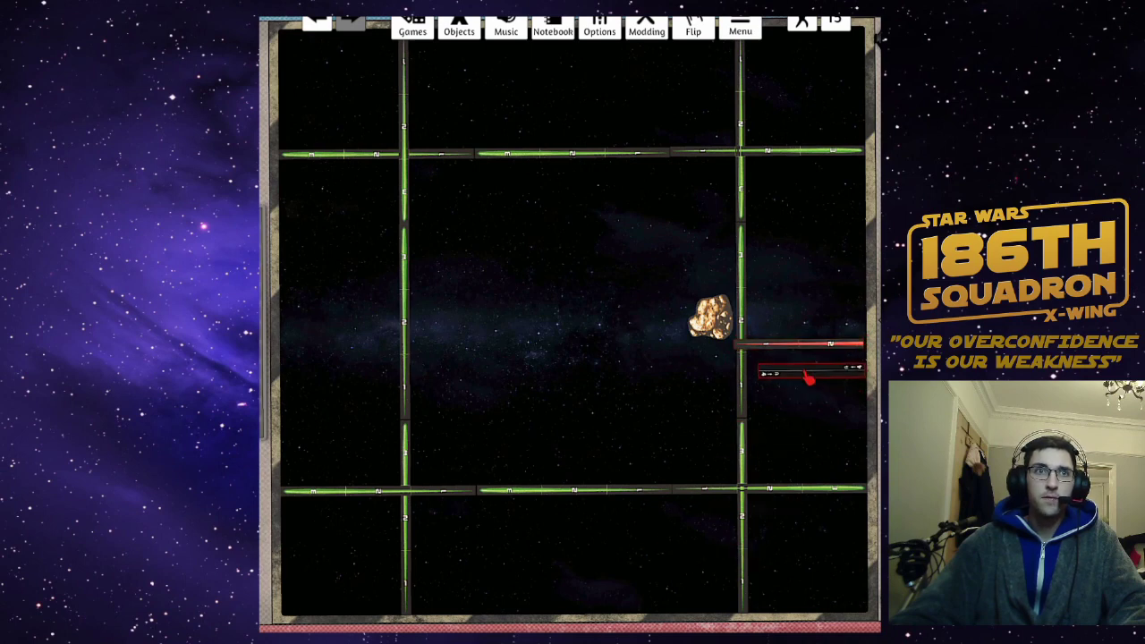
Step: Bring the ship and its maneuver dial onto the table
key(ctrl+z)
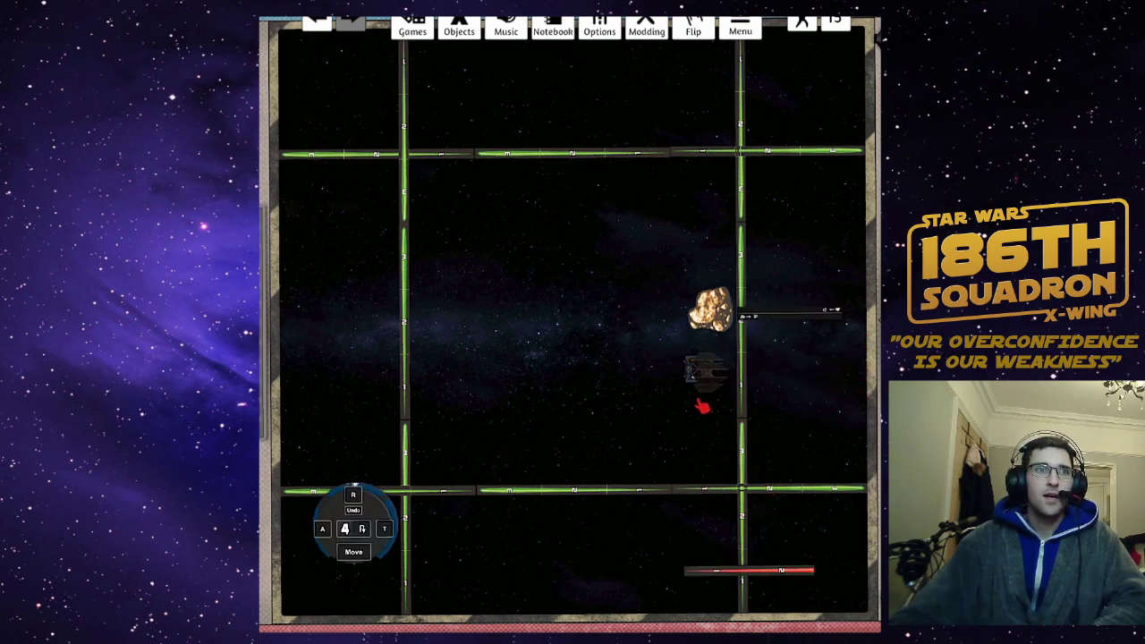